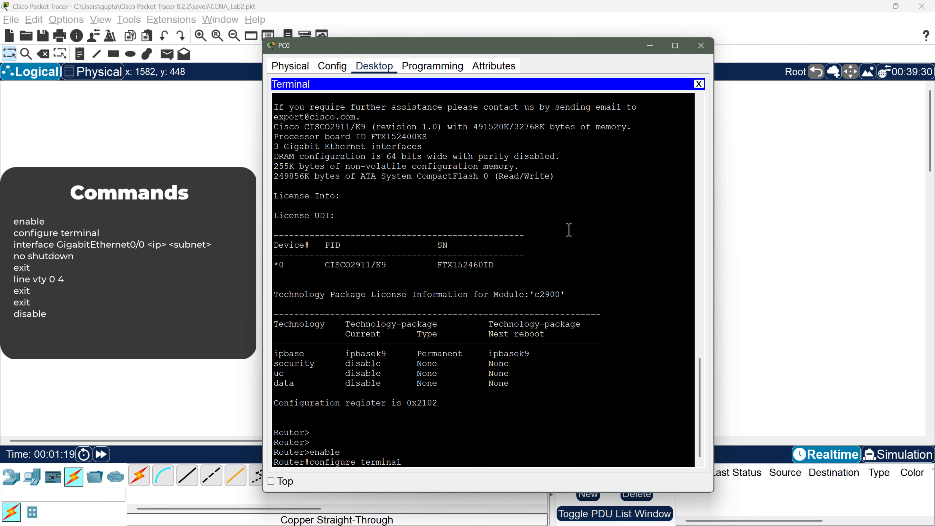
Step: Enter global configuration mode and select interface GigabitEthernet0/0
key(Return)
text(inter)
key(Tab)
text(Gig)
key(Tab)
text(0/0)
key(Return)
Step: Assign IP 192.168.1.1 with mask 255.255.255.0 and enable the interface with no shutdown
text(ip address 192.168.1.1 255.255.255.0)
key(Tab)
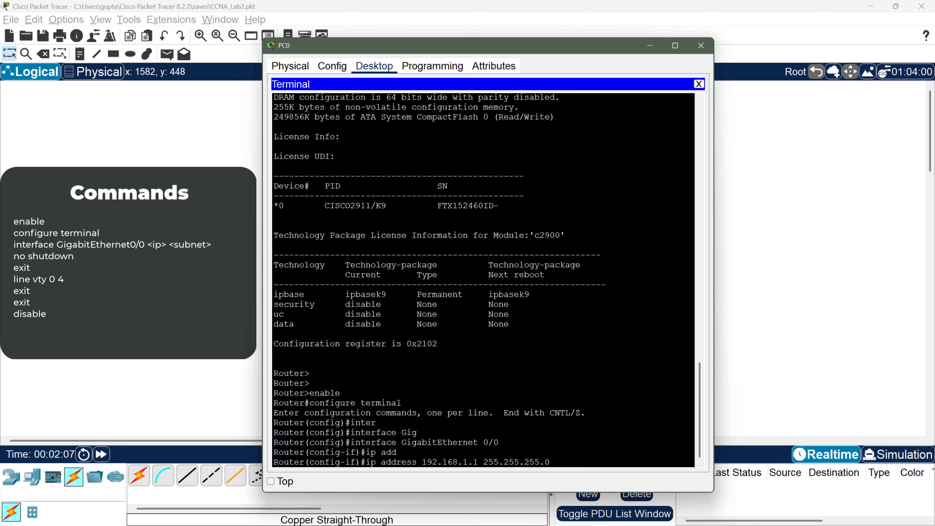
key(Return)
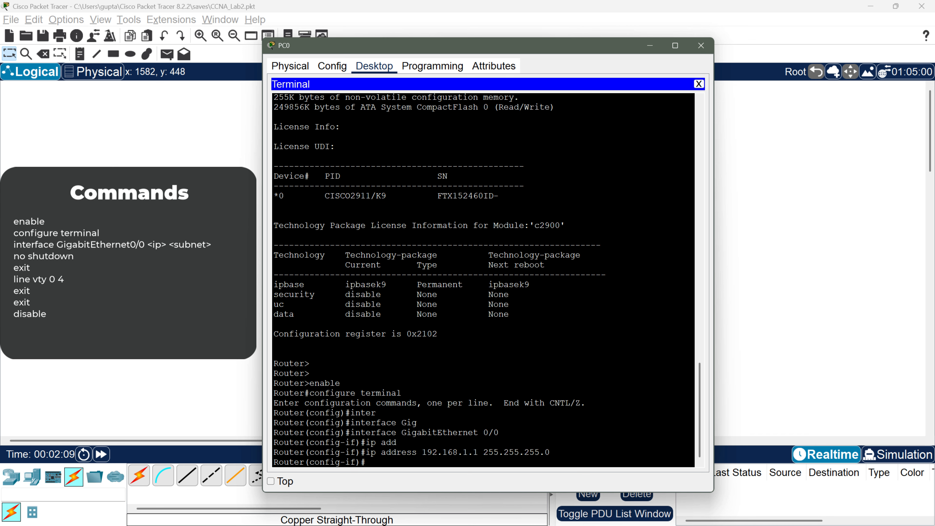
text(no shutdown)
drag(487, 47, 721, 54)
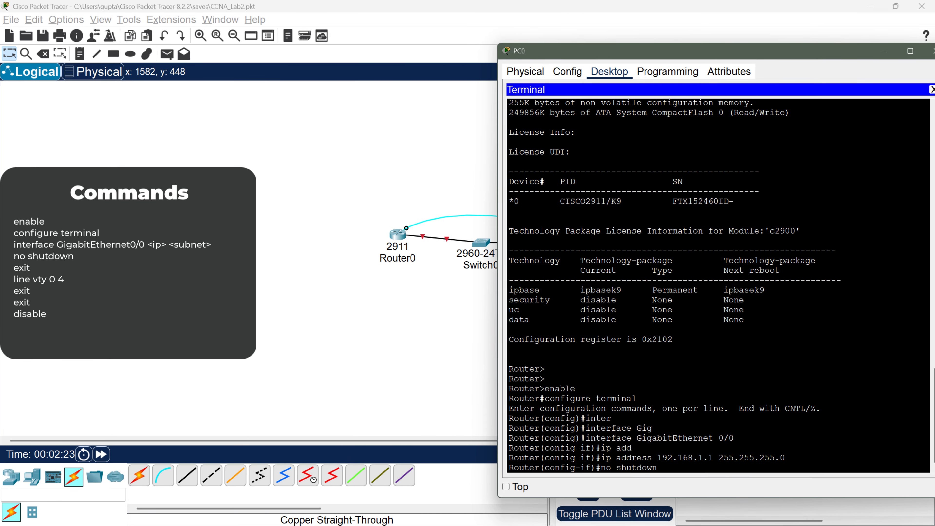
key(Return)
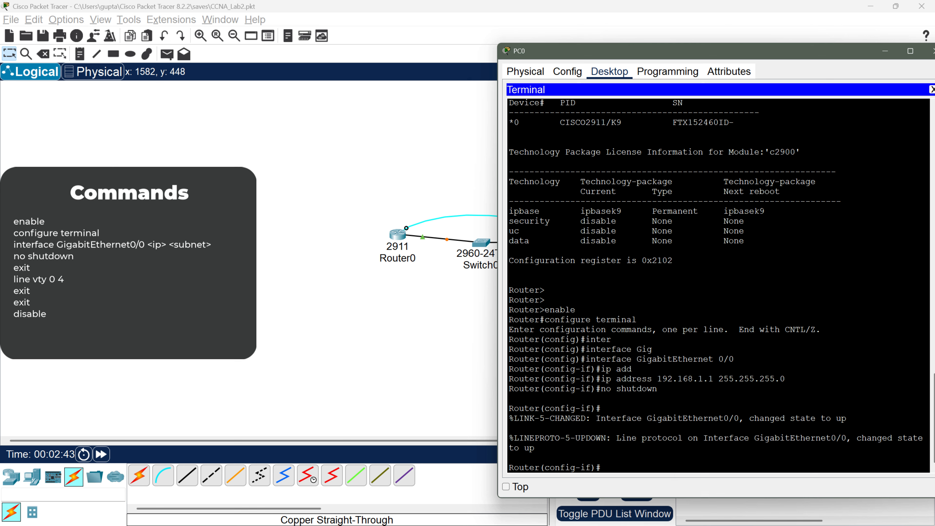
Step: Exit interface and global configuration modes back to the privileged prompt
text(e)
text(xit)
key(Return)
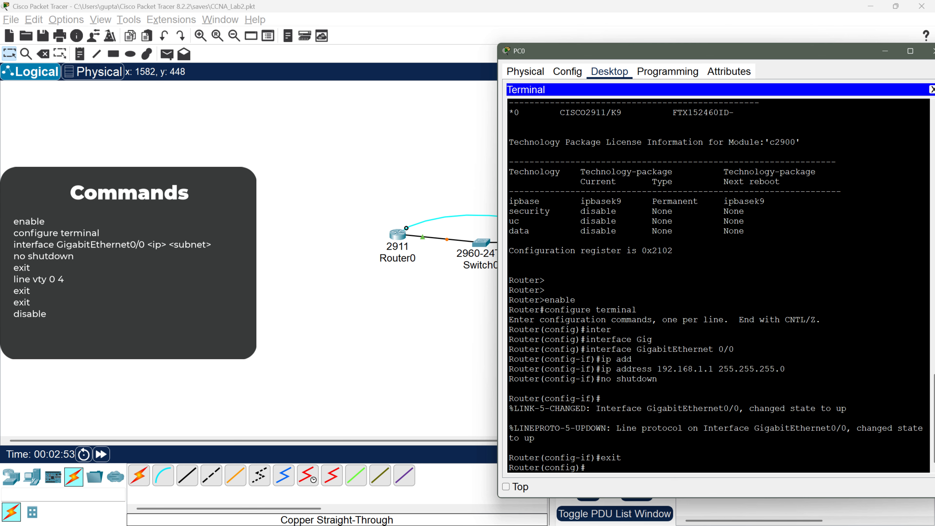
text(exit)
key(Return)
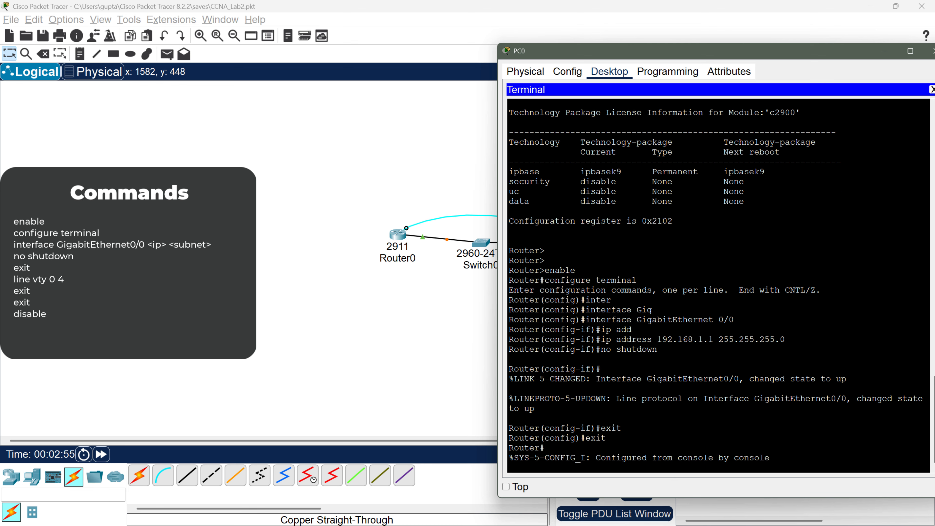
key(Return)
Step: Drop the router to user mode with 'disable' and close PC0's window
text(disable)
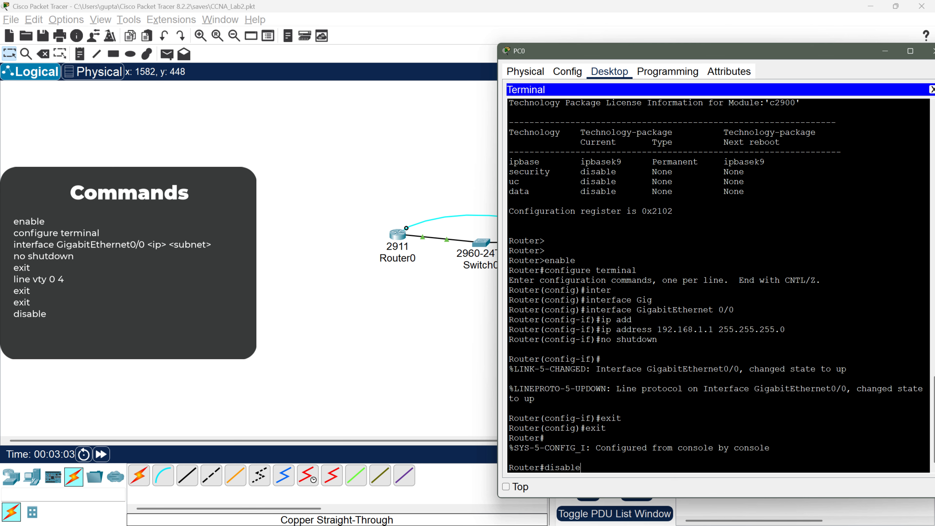
key(Return)
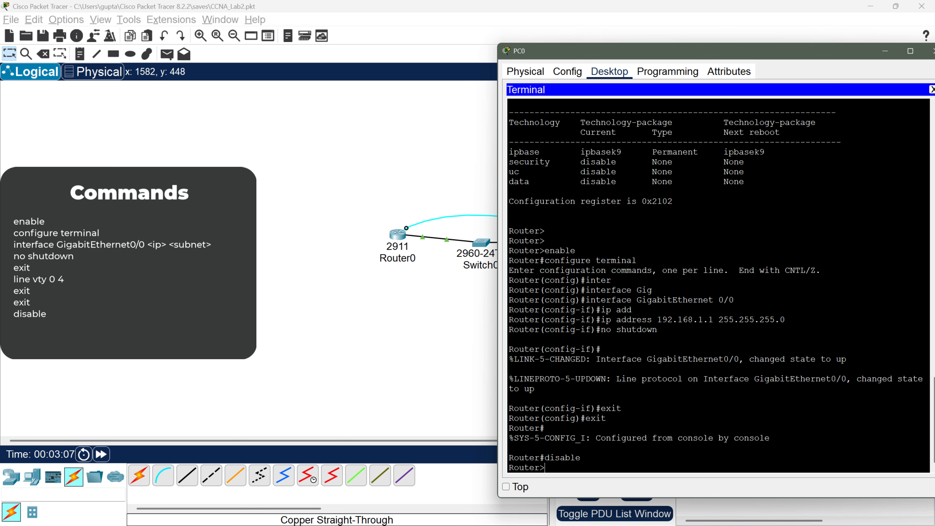
key(Return)
key(Return)
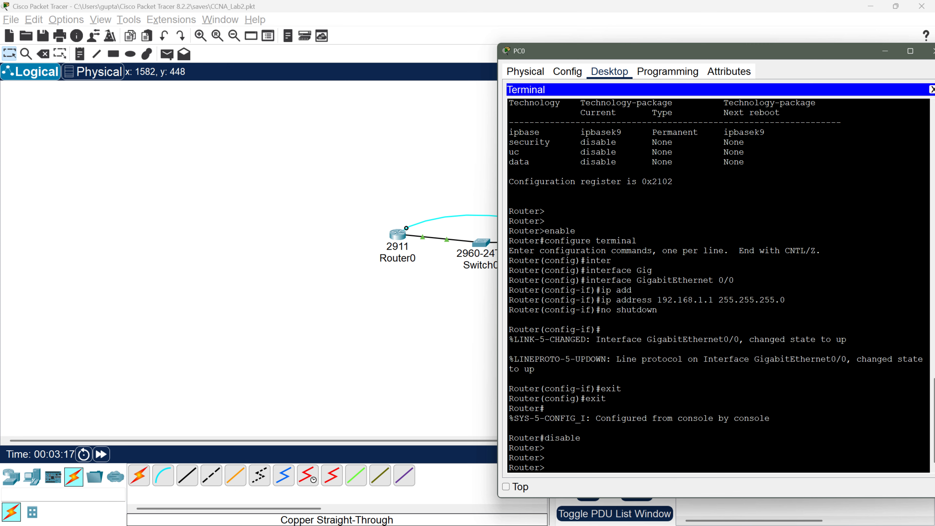
drag(681, 51, 453, 72)
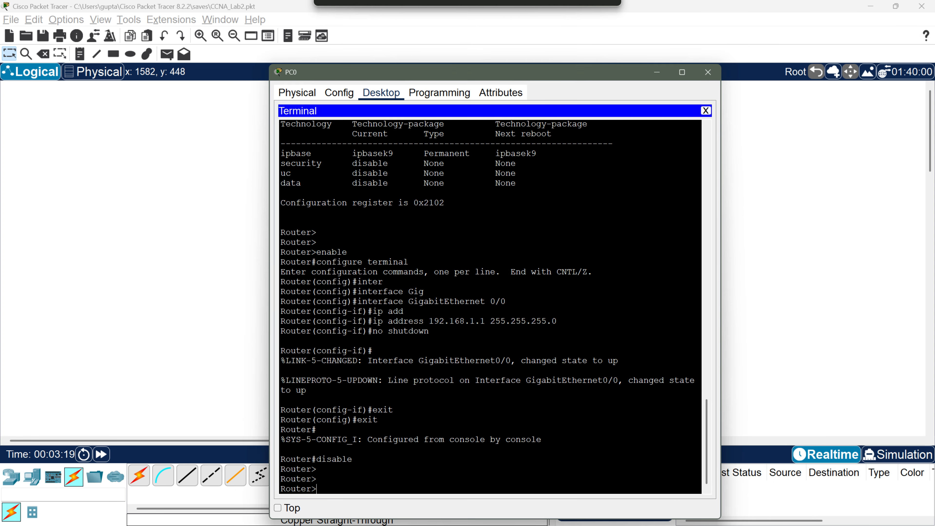
click(708, 72)
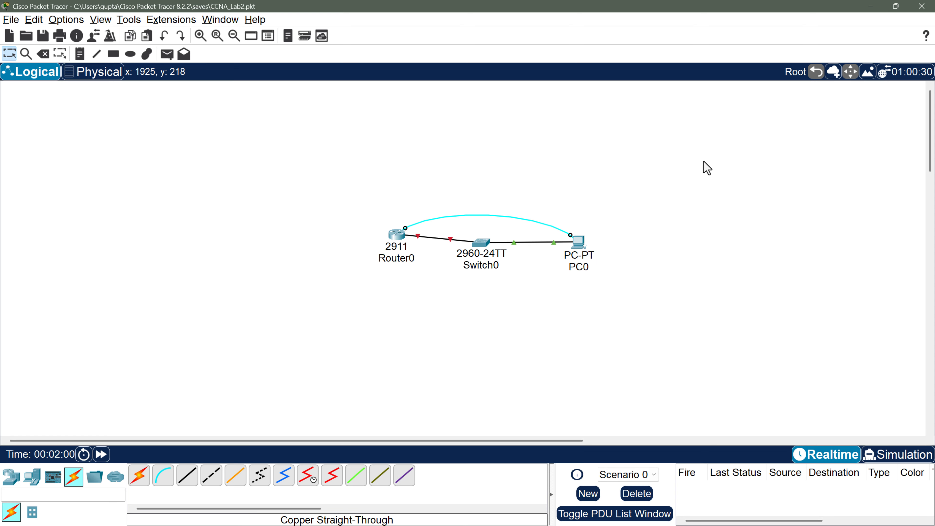
Step: Connect PC0's Desktop Terminal to the router at 9600 baud and bring up the Router> prompt
click(581, 243)
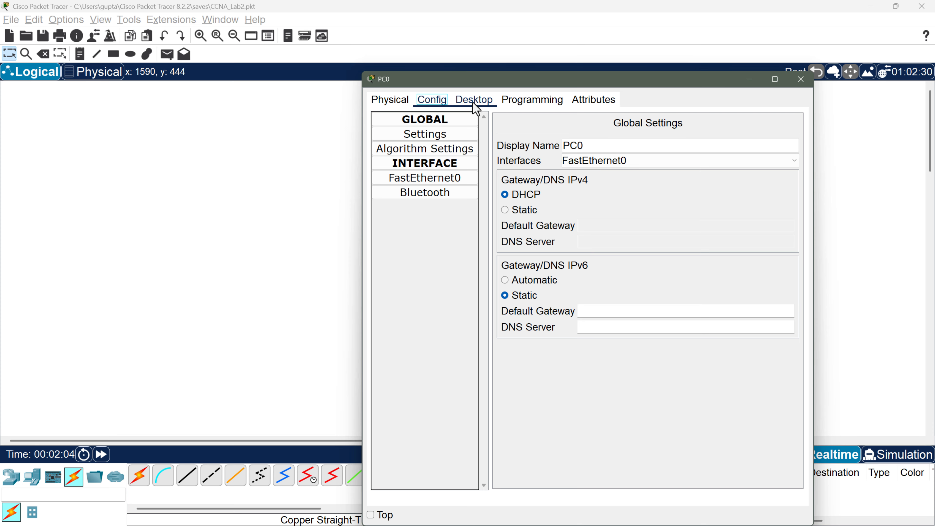
click(474, 100)
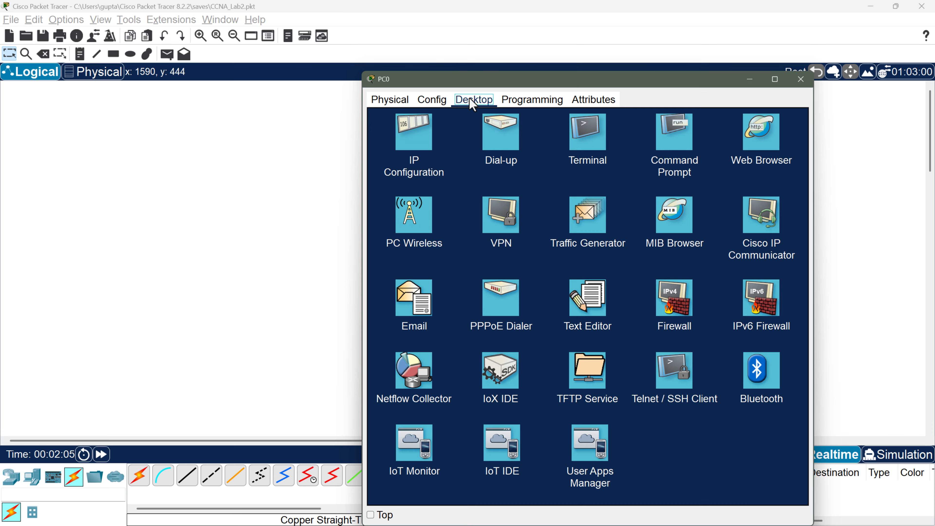
click(584, 138)
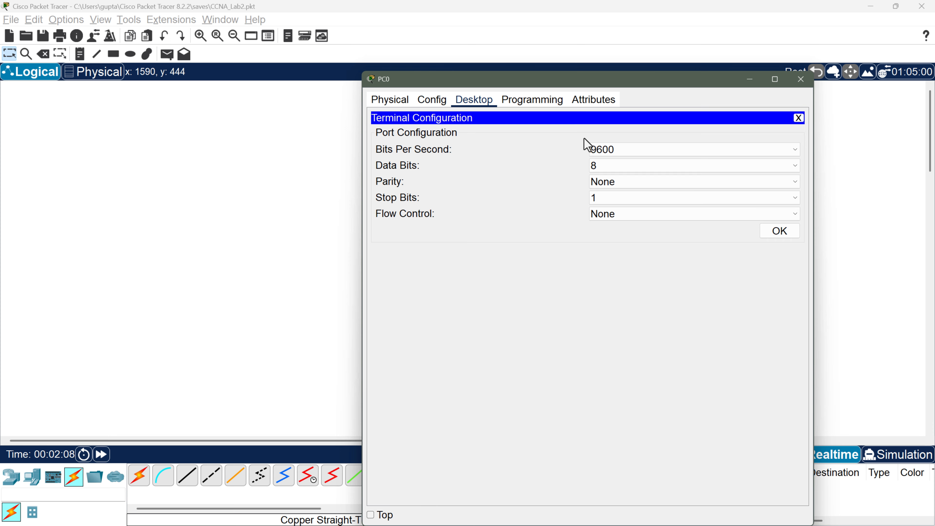
click(775, 232)
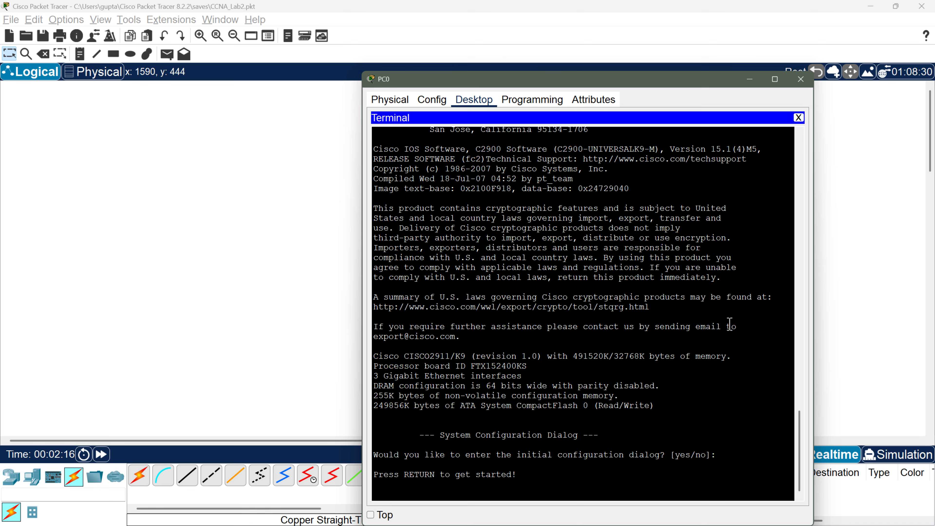
key(Return)
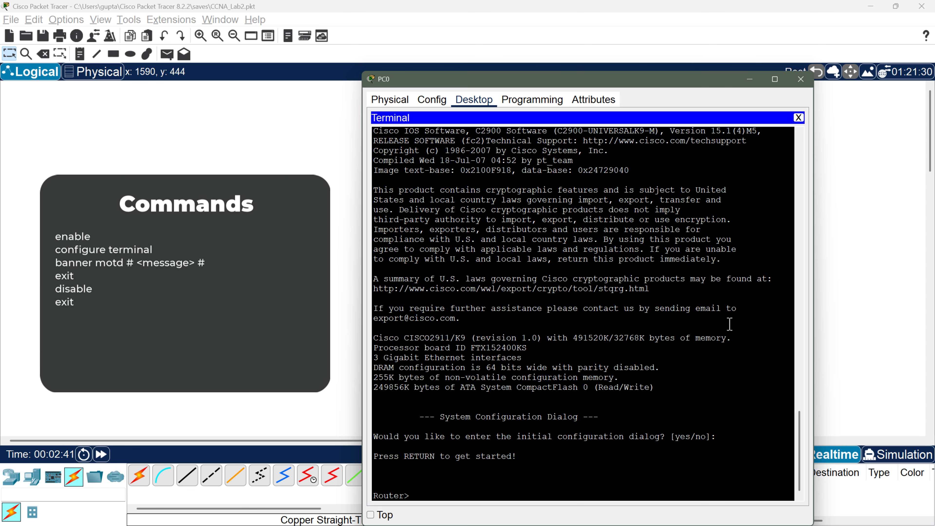
Step: Type 'en' at the Router> prompt, fixing the mistyped 'ean'
text(ean)
key(BackSpace)
key(BackSpace)
text(n)
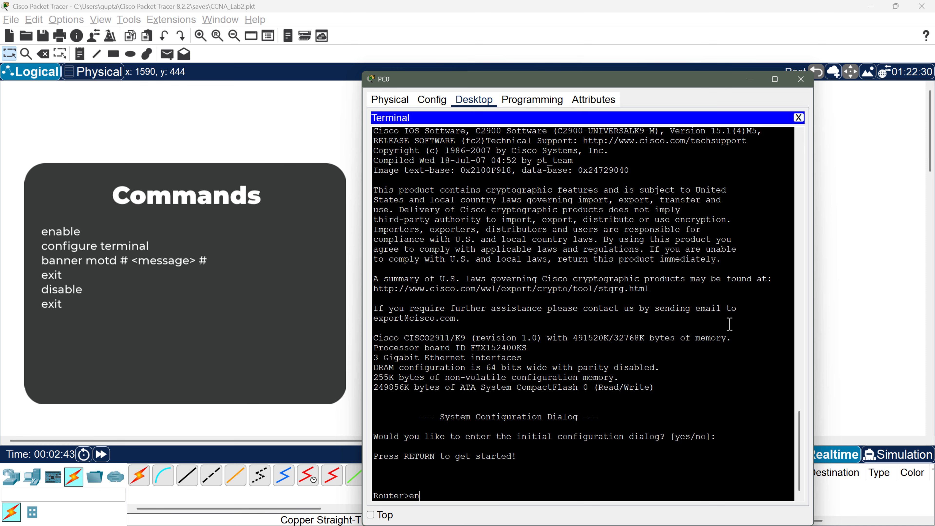
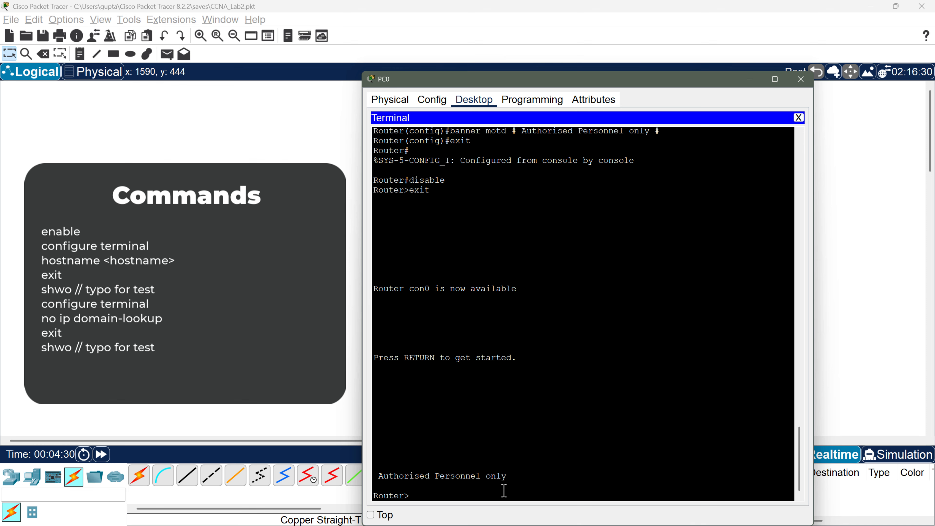
Step: Enter privileged mode with 'enable' and begin typing 'configure terminal'
text(enable)
key(Return)
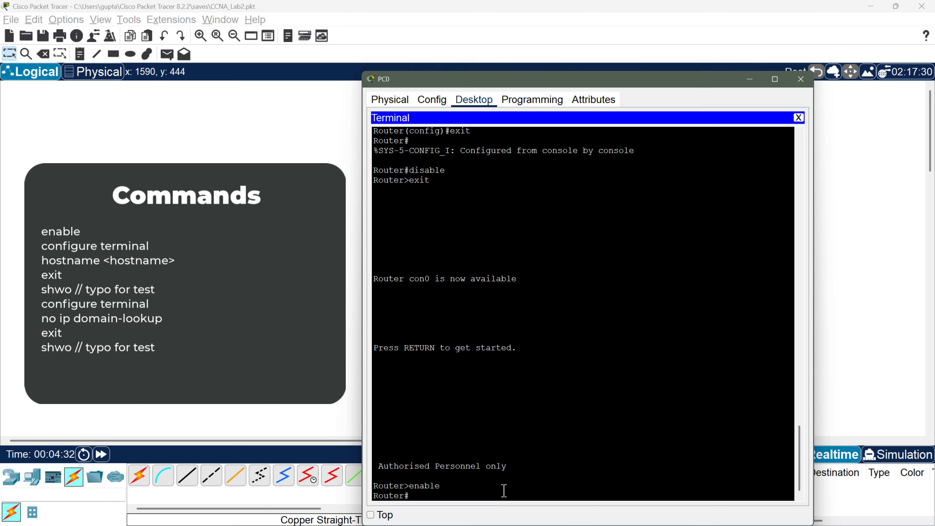
text(configure terminal)
Step: In global configuration mode, rename the router to R1 with 'hostname R1'
key(Return)
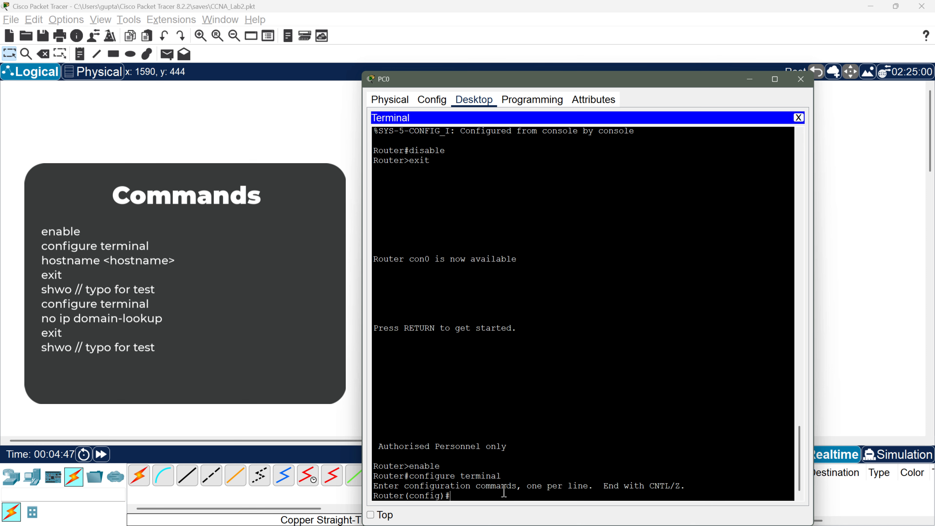
text(hostname)
text(R1)
key(Return)
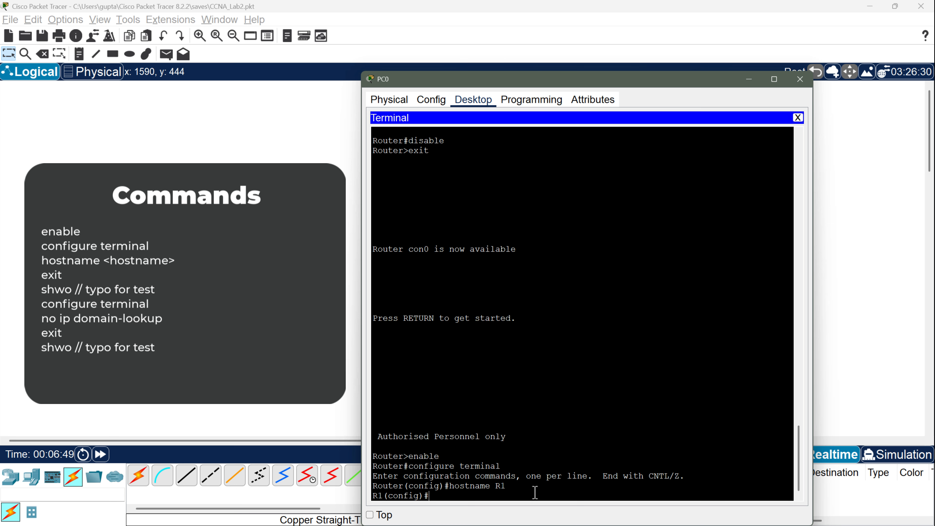
Step: Exit to privileged mode and submit the mistyped 'shwo' command as a lookup test
text(exit)
key(Return)
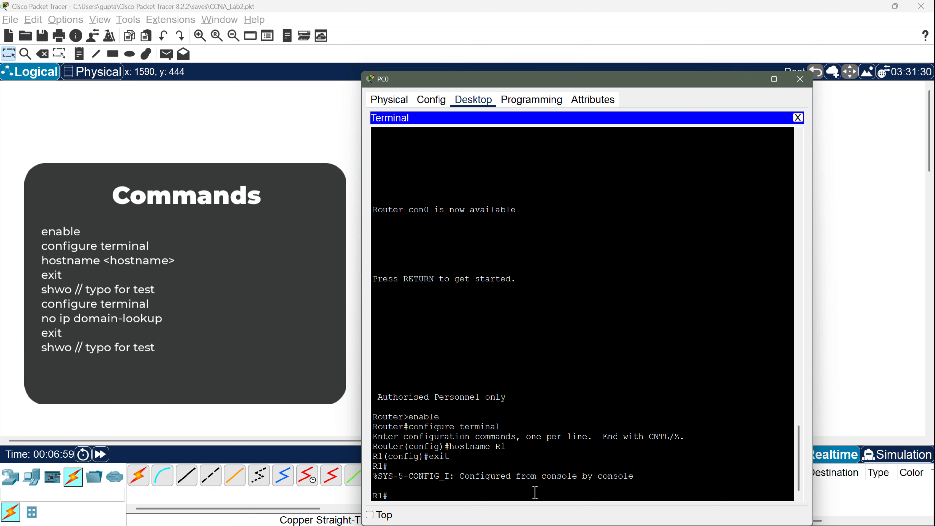
text(shwo)
key(Return)
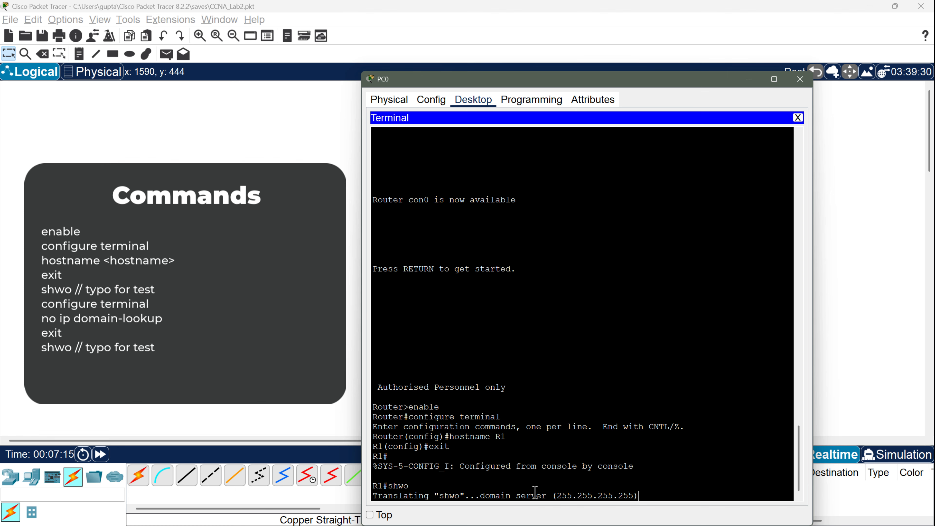
Step: Fast-forward the simulation twice until the 'shwo' lookup fails, then reopen PC0's terminal
click(101, 454)
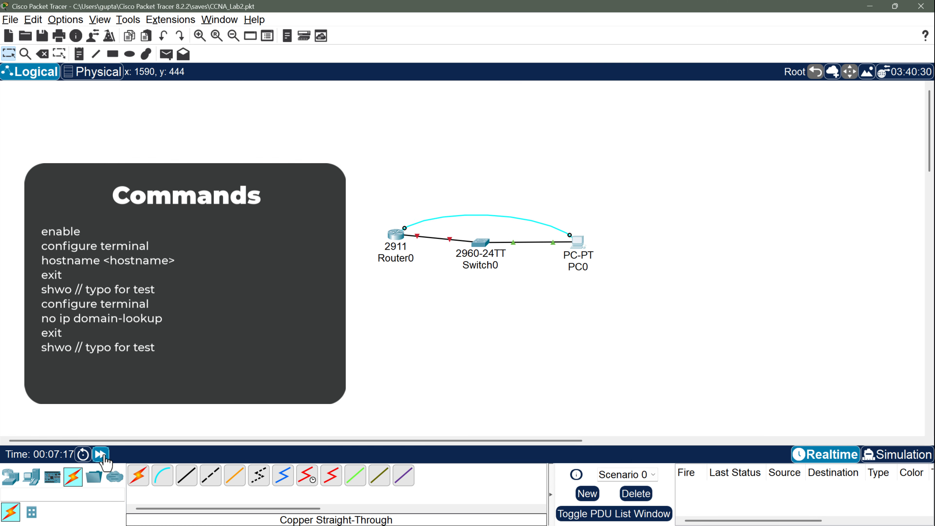
click(104, 455)
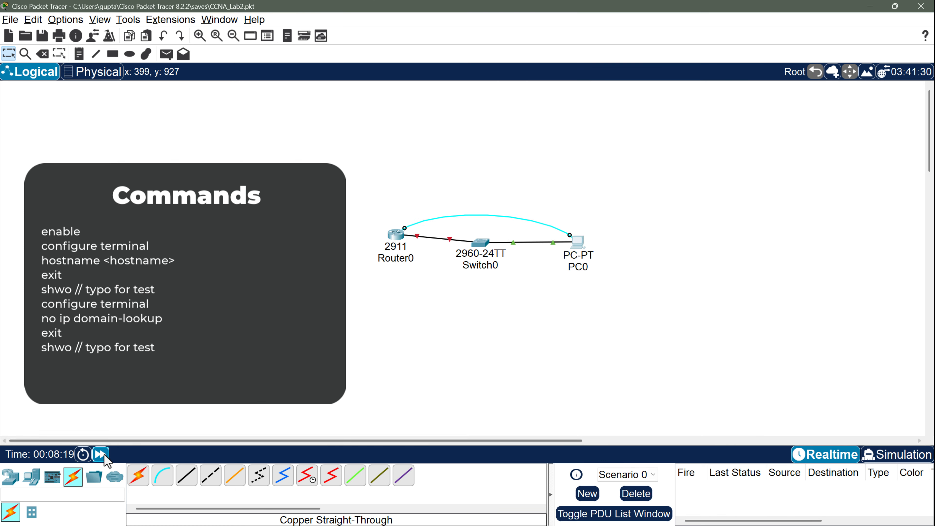
click(580, 244)
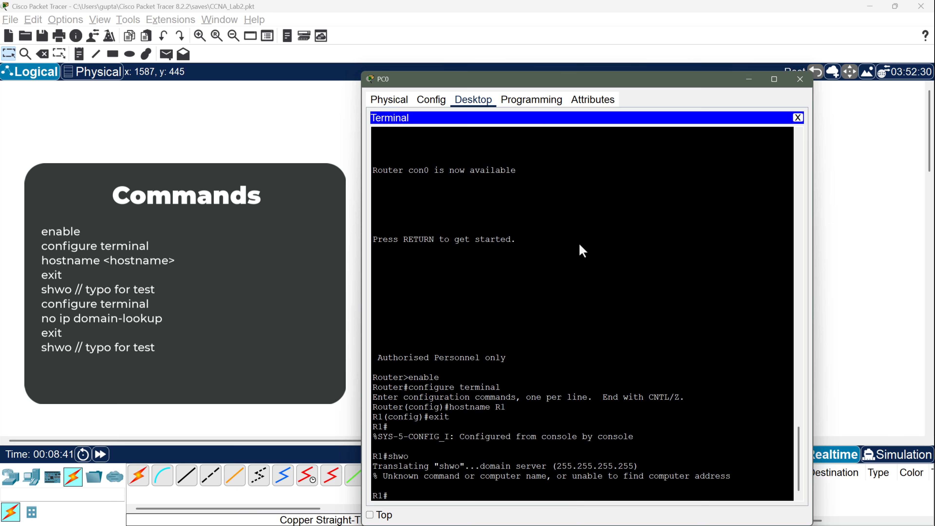
Step: Apply 'no ip domain-lookup' in configure terminal, exit, and retest with 'shwo'
text(configu)
text(re terminal)
key(Return)
text(no ip domain-lookup)
key(Return)
text(exit)
key(Return)
text(shwo)
key(Return)
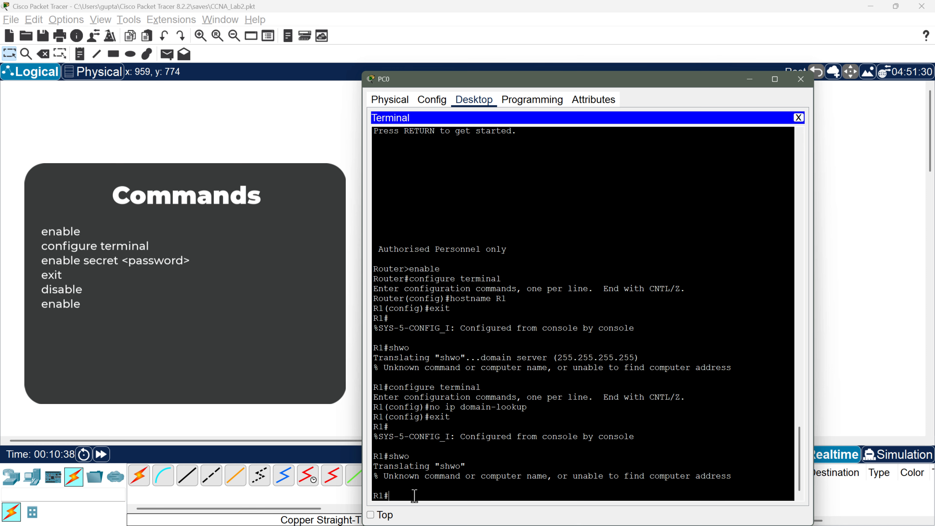
Step: Drop to user mode with 'disable', then return to privileged mode with 'enable'
text(disable)
key(Return)
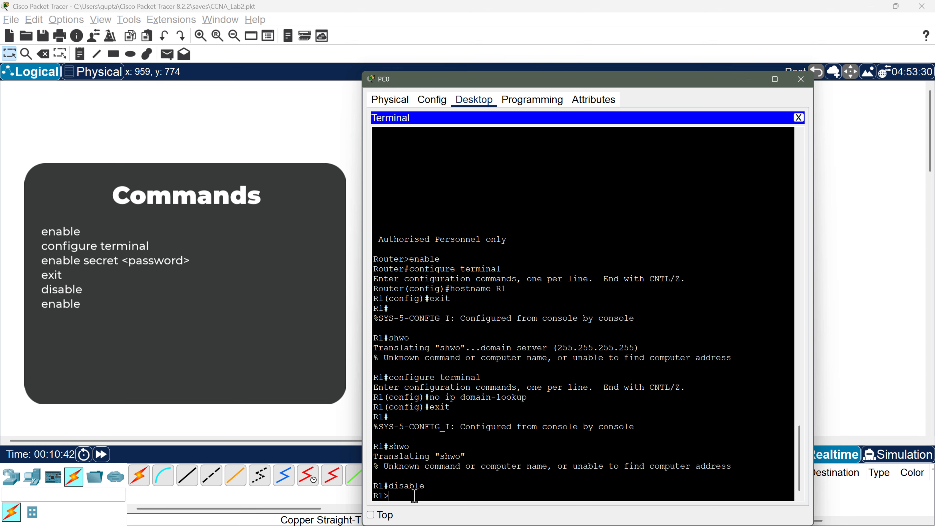
text(enable)
key(Return)
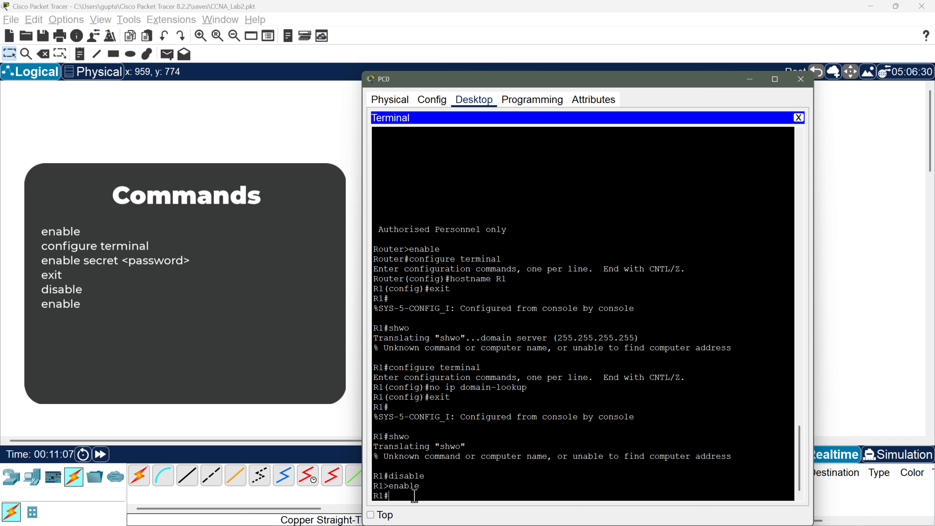
Step: Set an enable secret password in configuration mode, exit, and start typing 'disable'
text(configure)
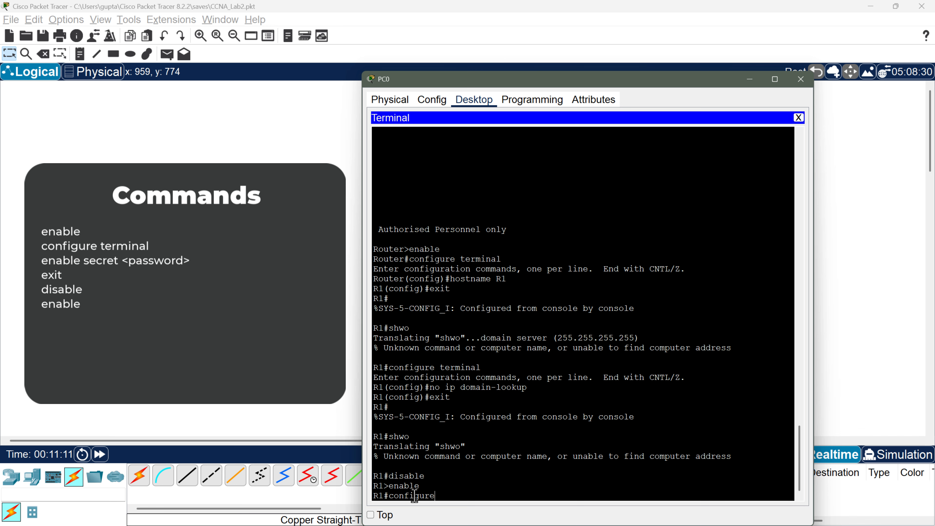
text( terminal)
key(Return)
text(enable secret admin12345)
key(Return)
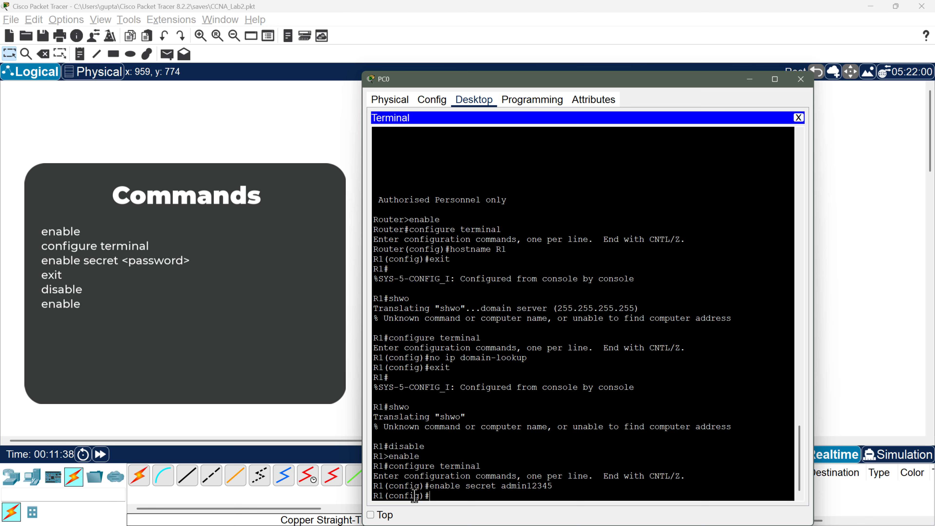
text(exit)
key(Return)
text(disable)
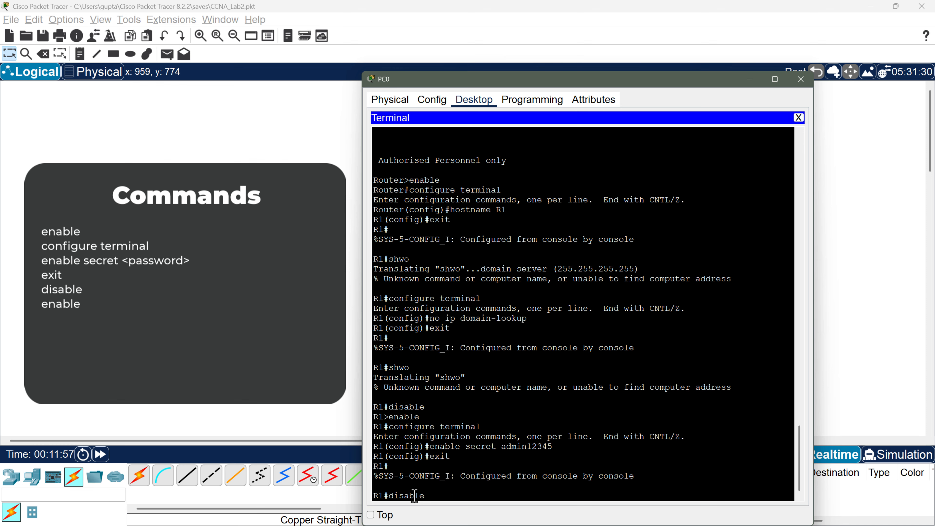
Step: Drop to user mode, run 'enable', and enter the secret password to reach R1#
key(Return)
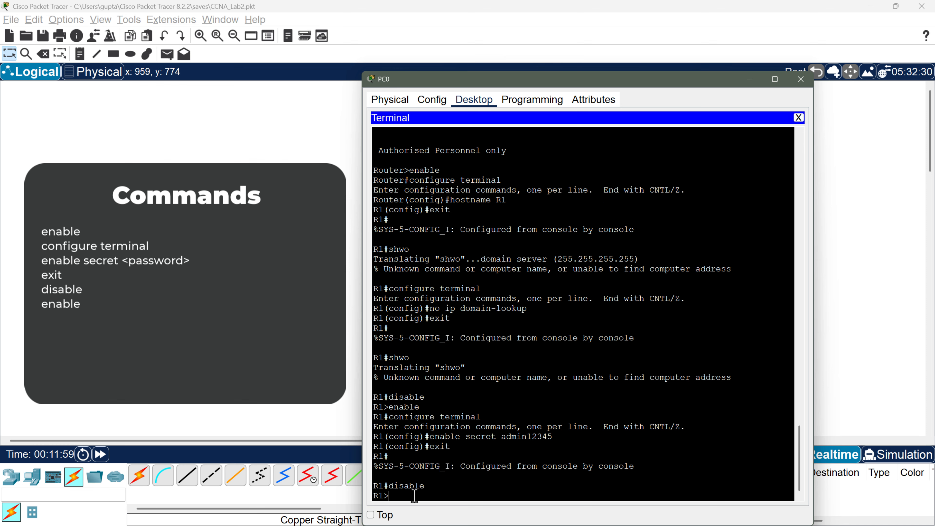
text(enable)
key(Return)
text(admin12345)
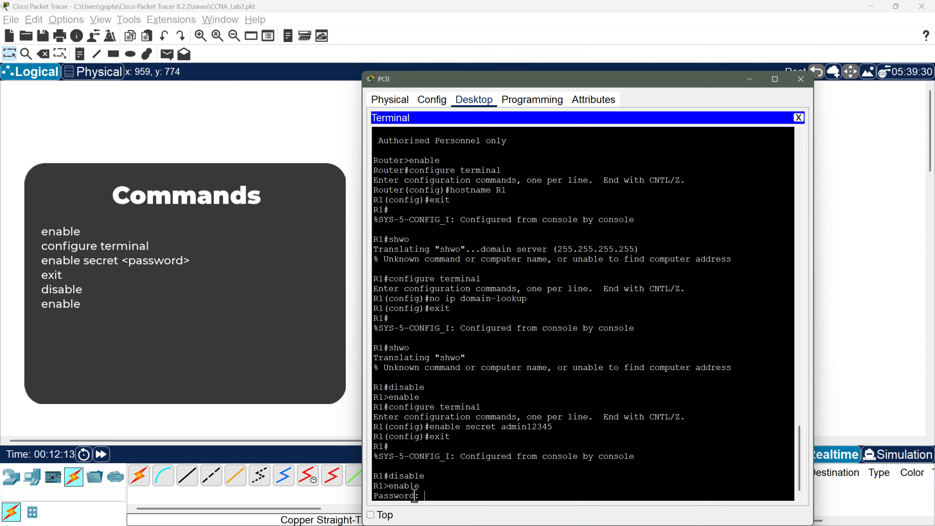
key(Return)
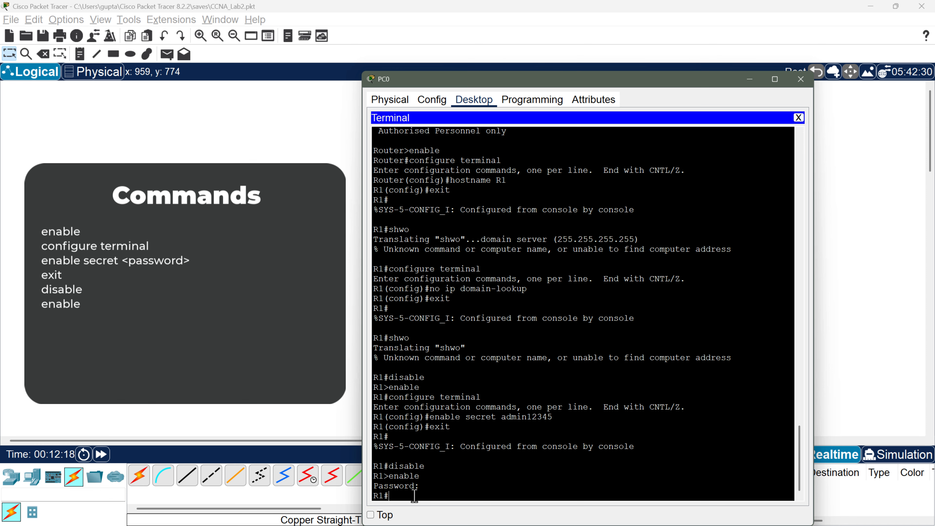
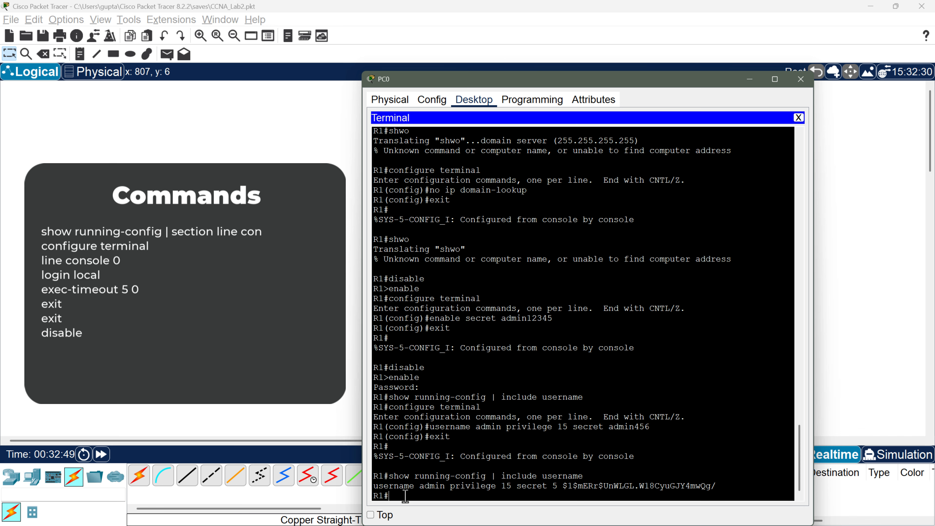
Step: Show R1's console line section of the running-config, then enter config mode and type 'line console 0'
text(show running-config | section line con)
key(Return)
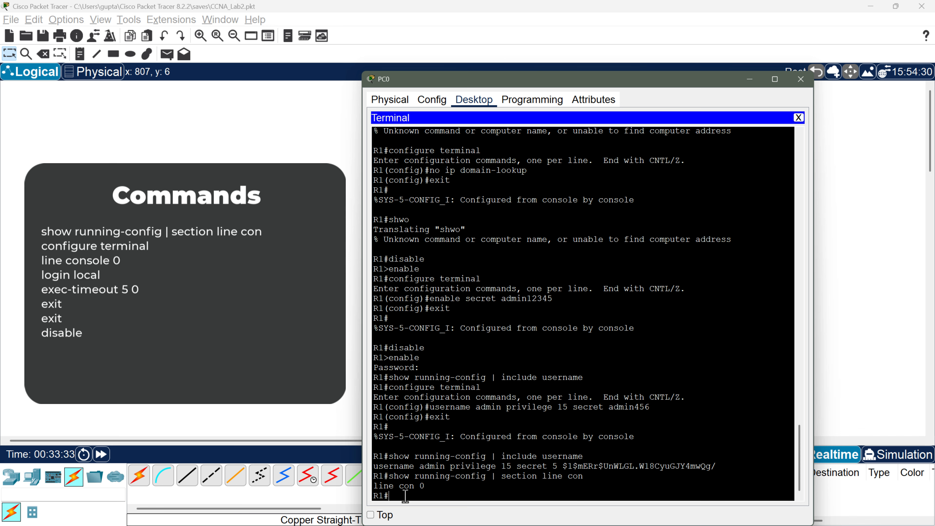
text(configure terminal)
key(Return)
text(line console 0)
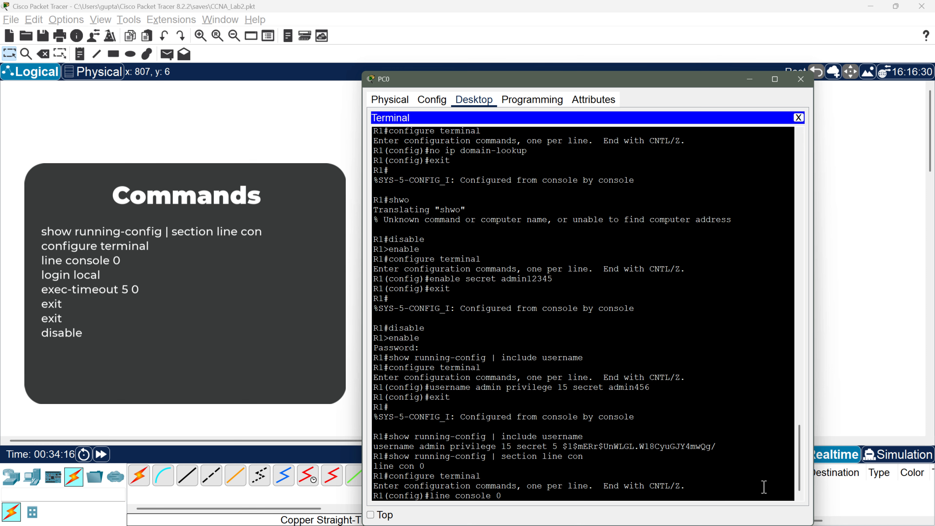
Step: Set console 0 to 'login local' with an exec-timeout of 5 minutes 0 seconds
key(Return)
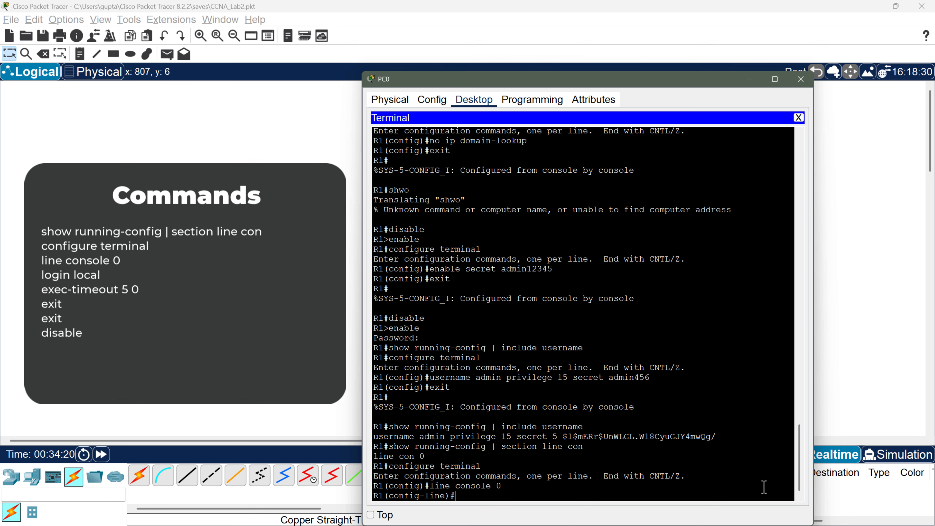
text(login local)
key(Return)
text(exec-timeout 5 0)
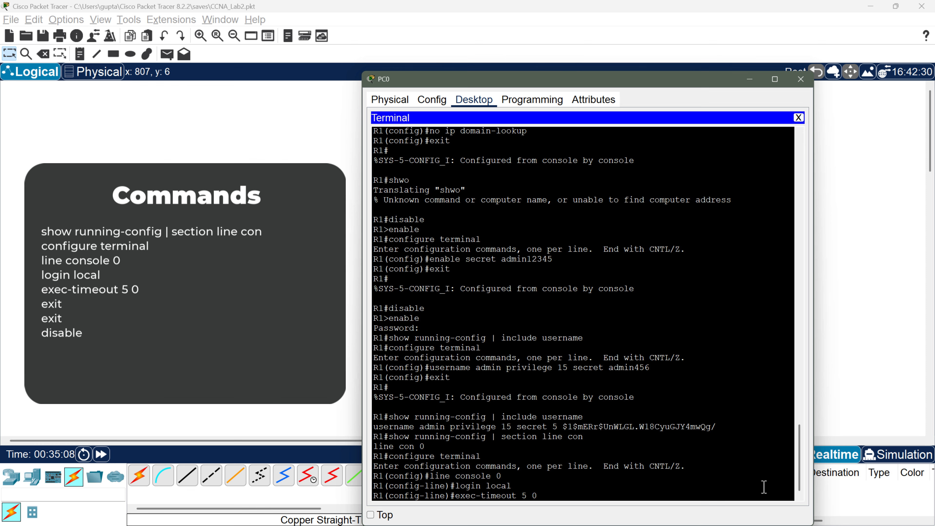
key(Return)
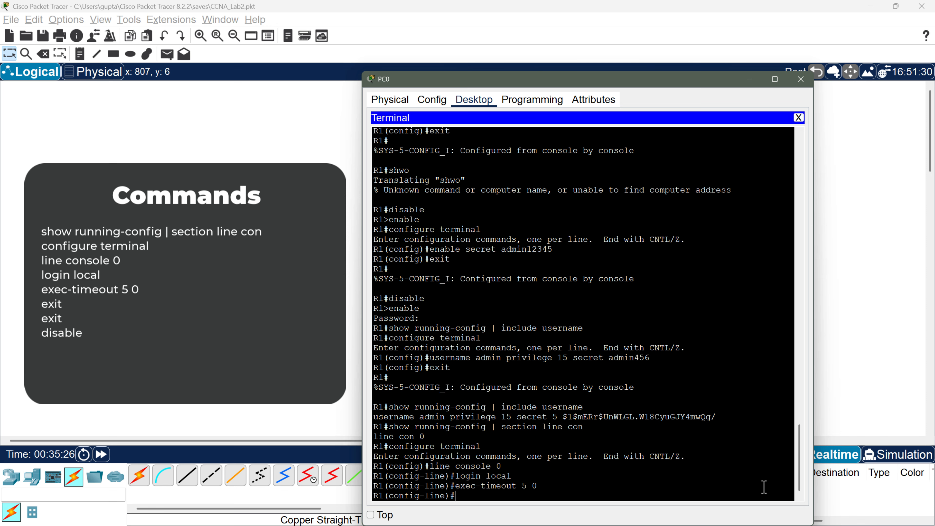
Step: Leave configuration mode and drop R1 back to user EXEC with 'disable', then type 'exit'
text(exit)
key(Return)
text(exit)
key(Return)
text(disable)
key(Return)
text(exit)
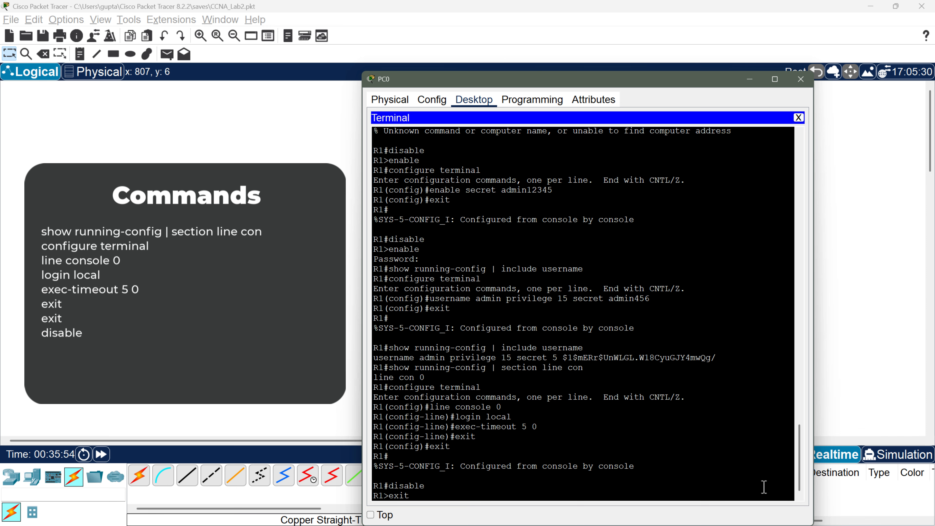
Step: Log out of R1's console and log back in as local user 'admin' with its password
key(Return)
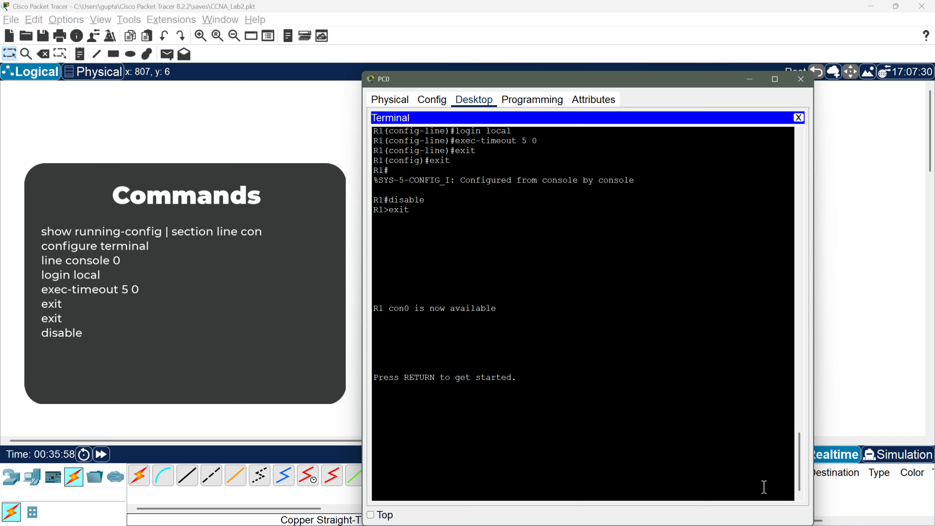
key(Return)
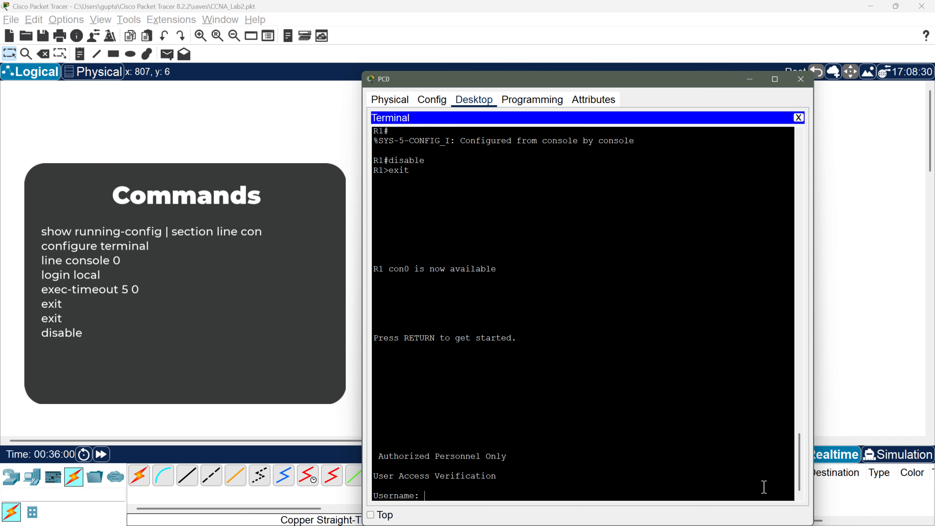
text(admin)
key(Return)
text(cisco)
key(Return)
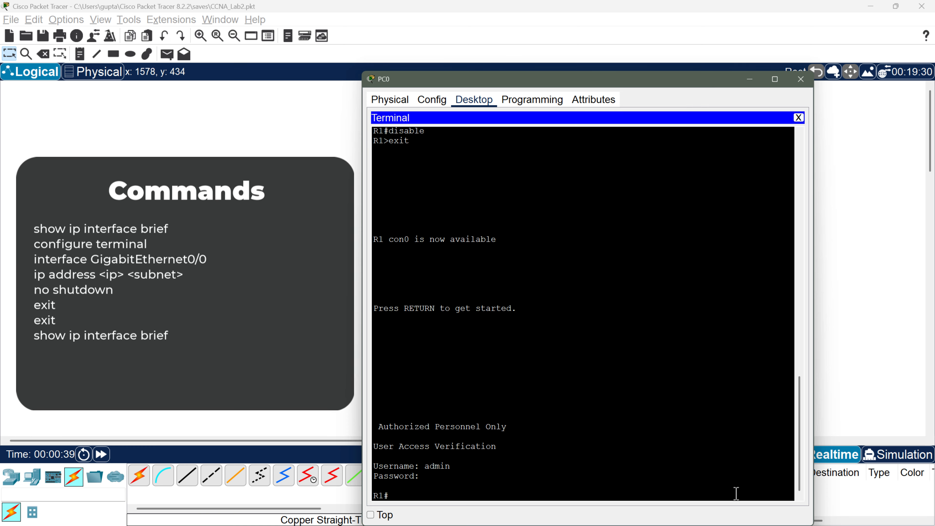
Step: Run 'show ip interface brief', then enter GigabitEthernet0/0 config and begin 'ip address 192.'
text(show ip interface brief)
key(Return)
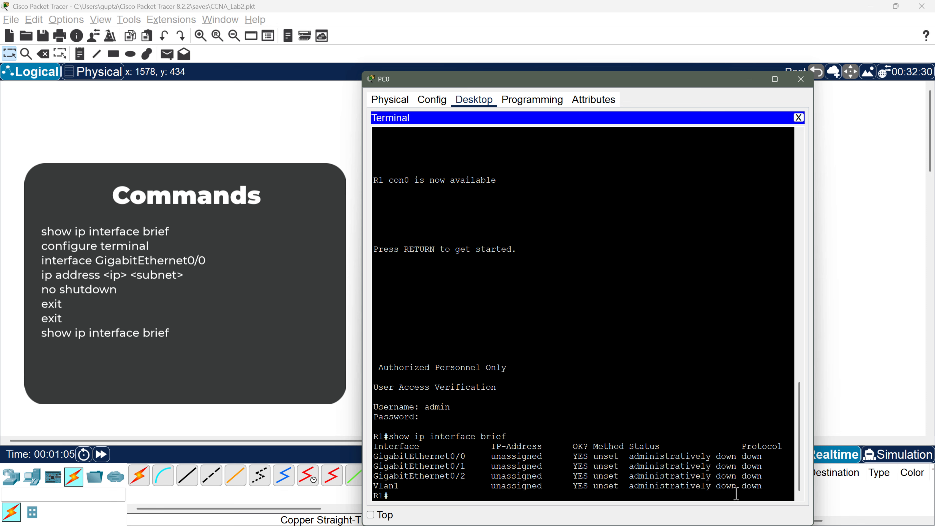
text(configure terminal)
key(Return)
text(interface GigabitEthernet0/0)
key(Return)
text(i)
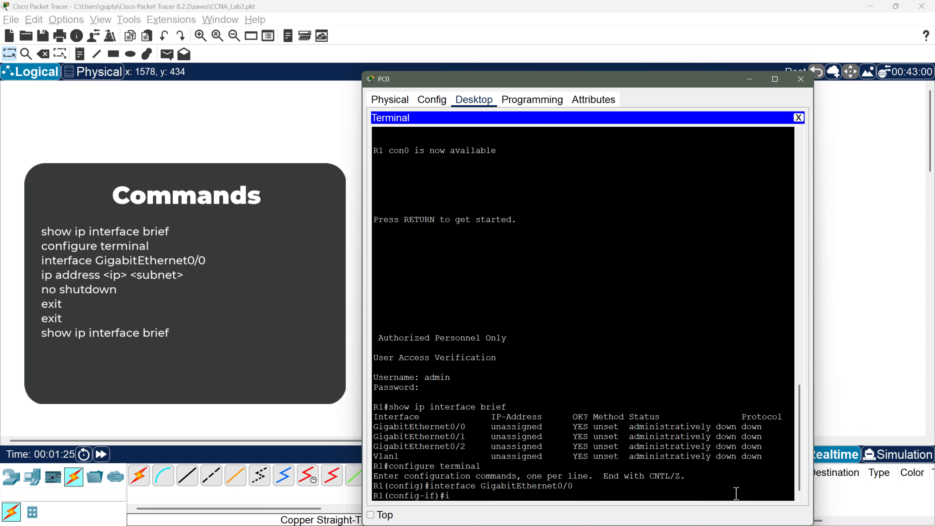
text(p address 192.)
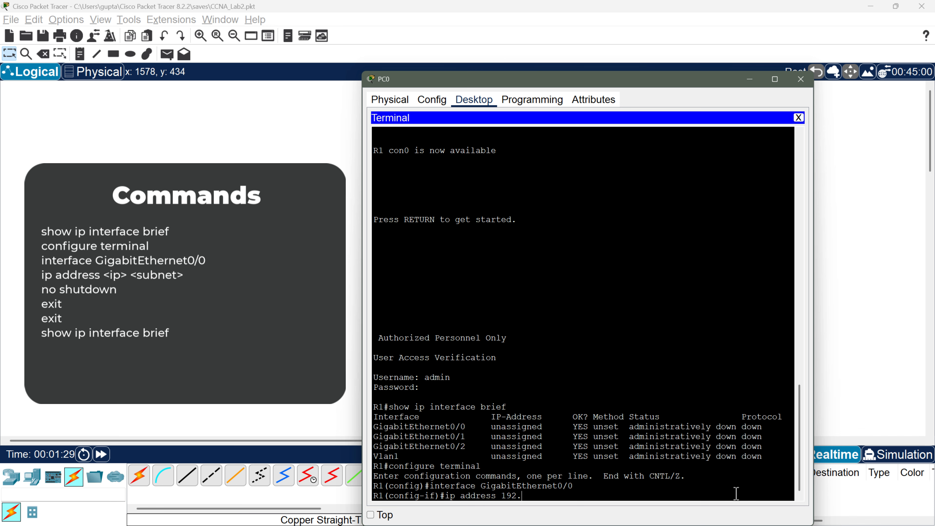